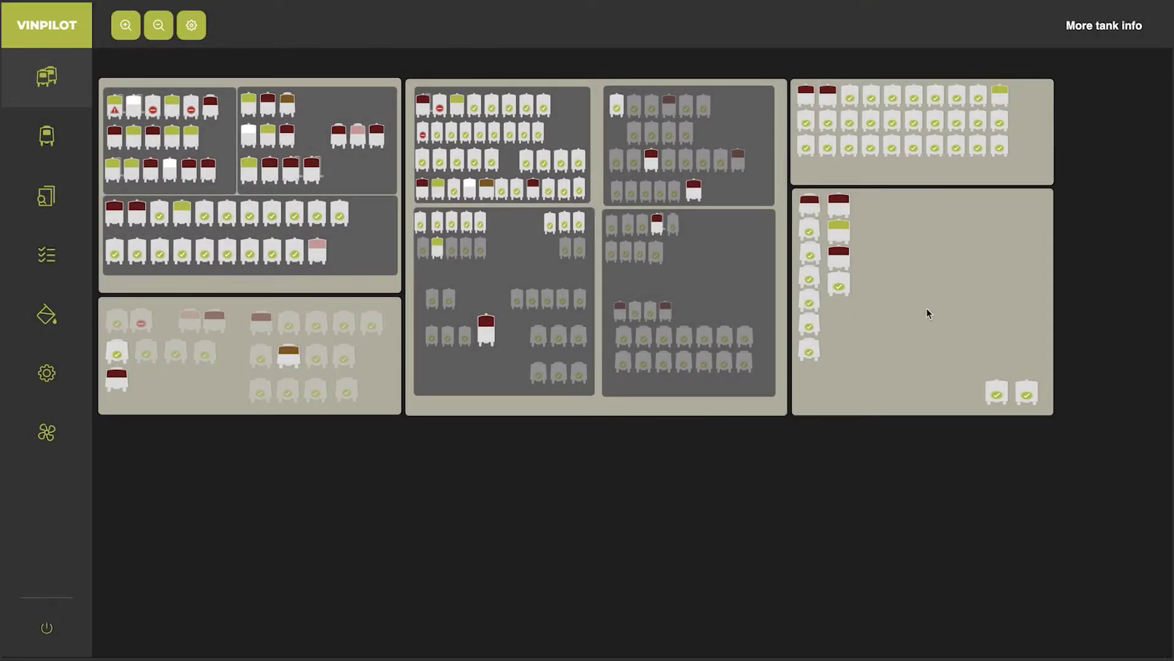
Step: Open batch 20220027 from tank B 1 and start racking it to another tank
left_click(383, 85)
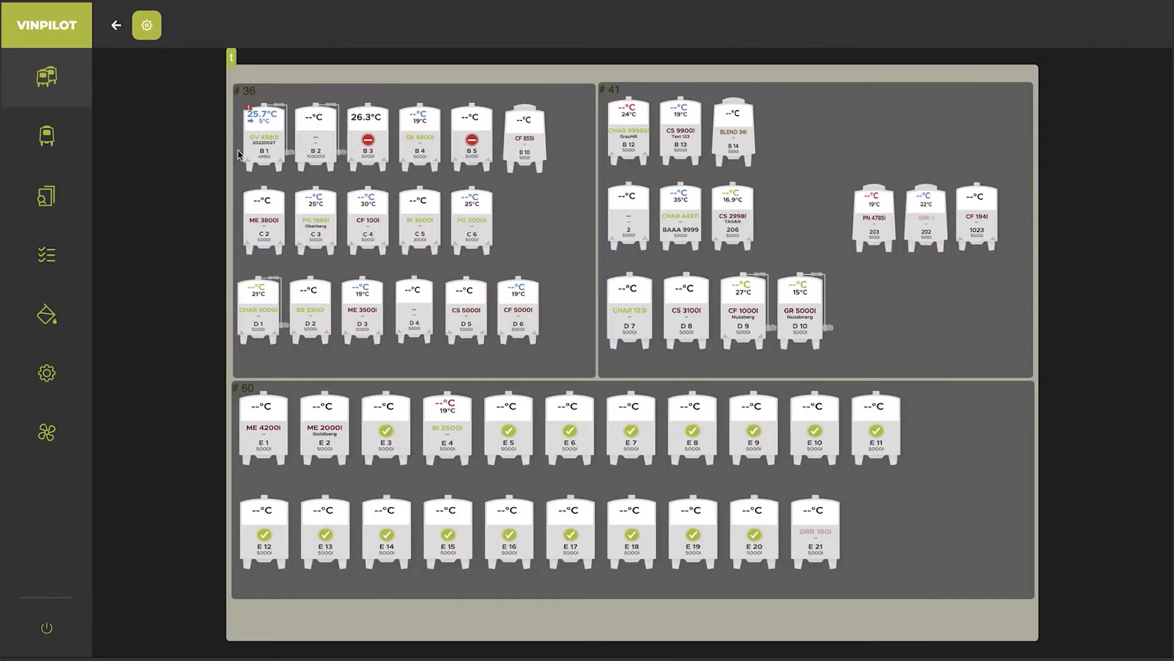
left_click(265, 149)
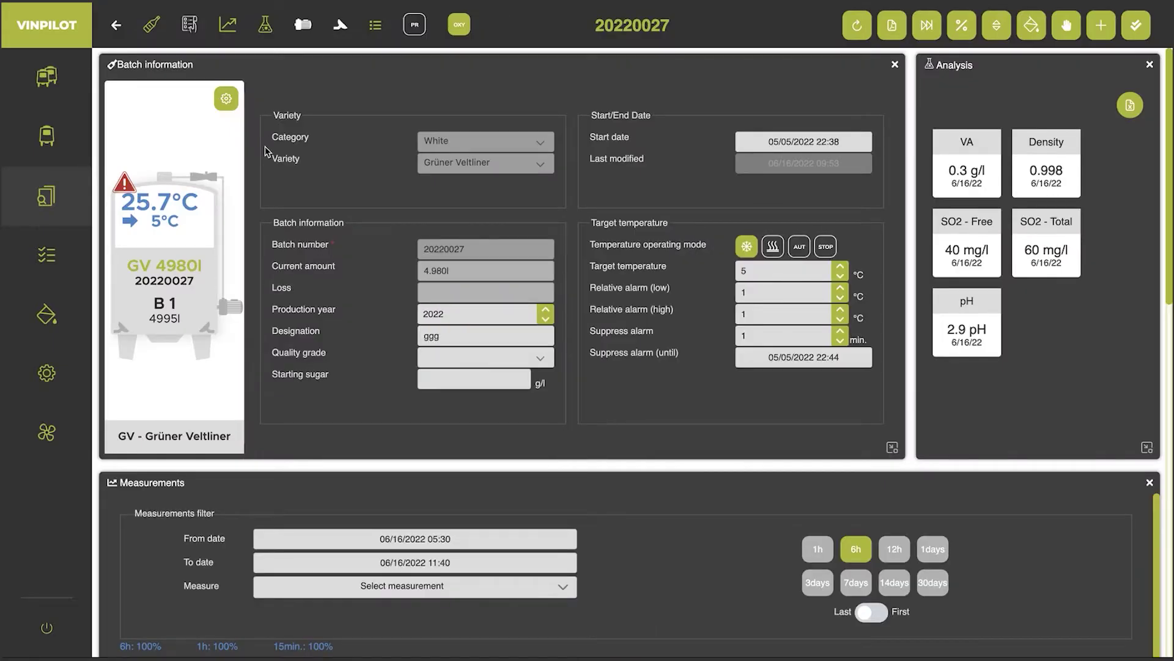
scroll(801, 190, "down", 5)
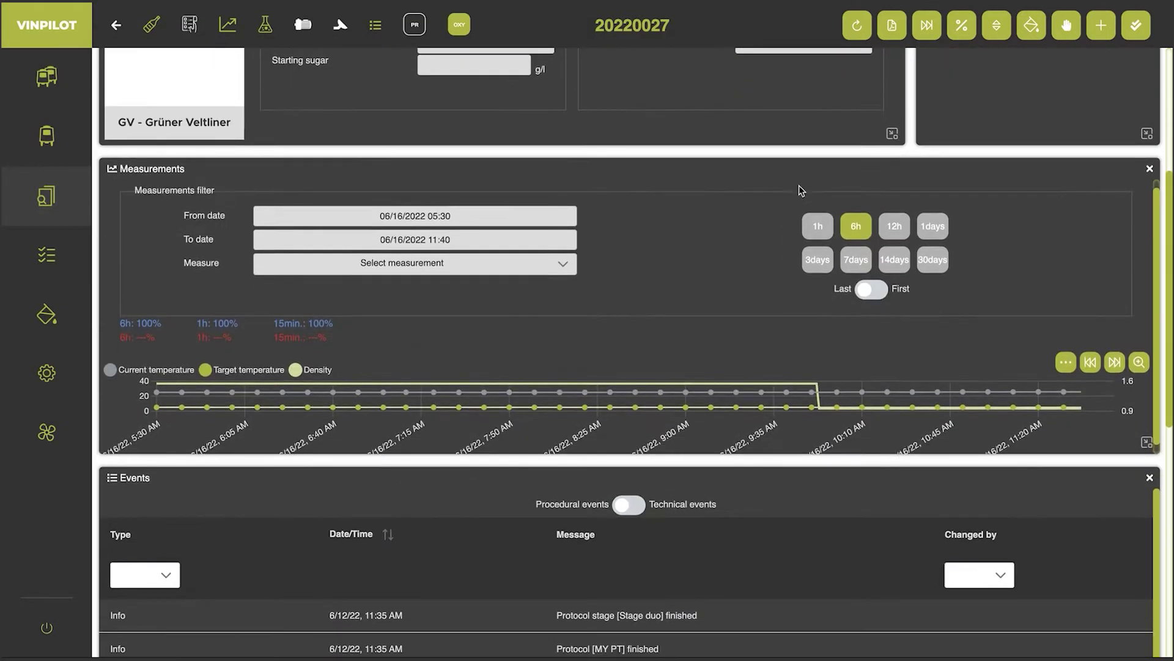
scroll(842, 307, "up", 5)
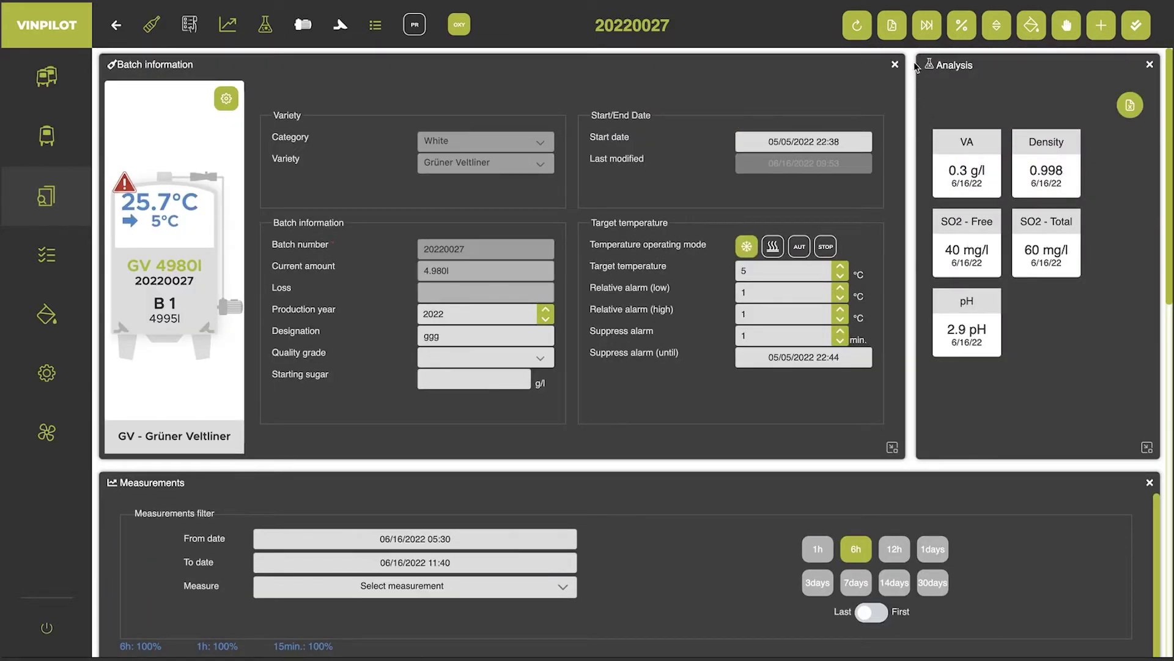
left_click(928, 28)
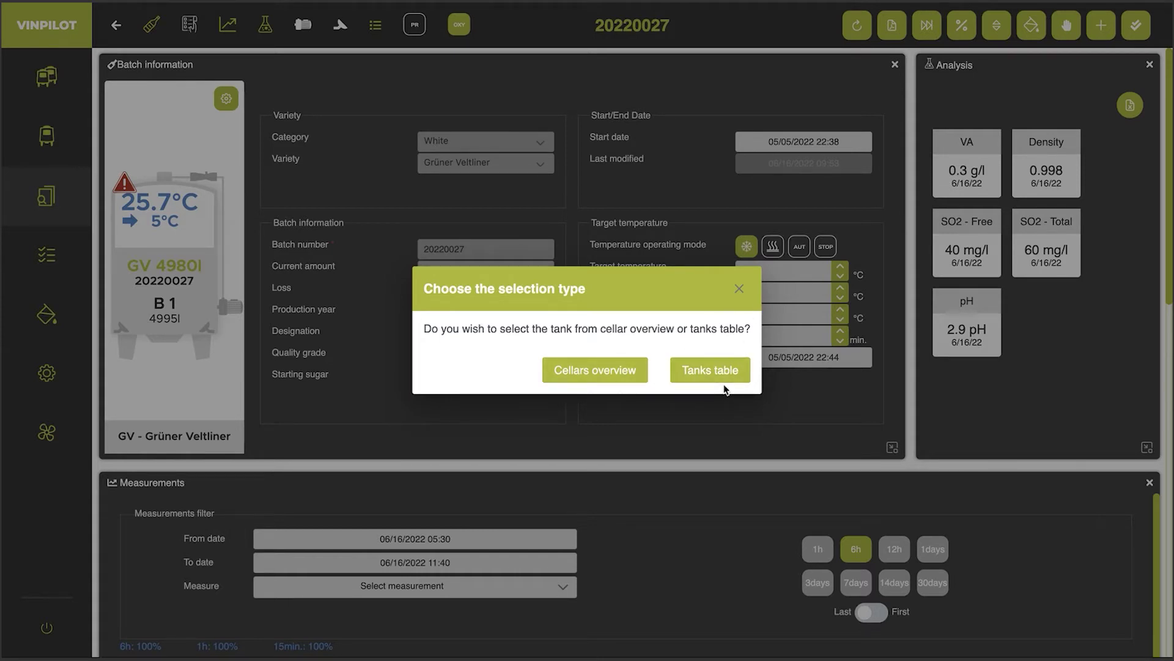
Step: From the cellars overview, choose empty tank F 4 in Section K2-1 and confirm it as destination
left_click(602, 377)
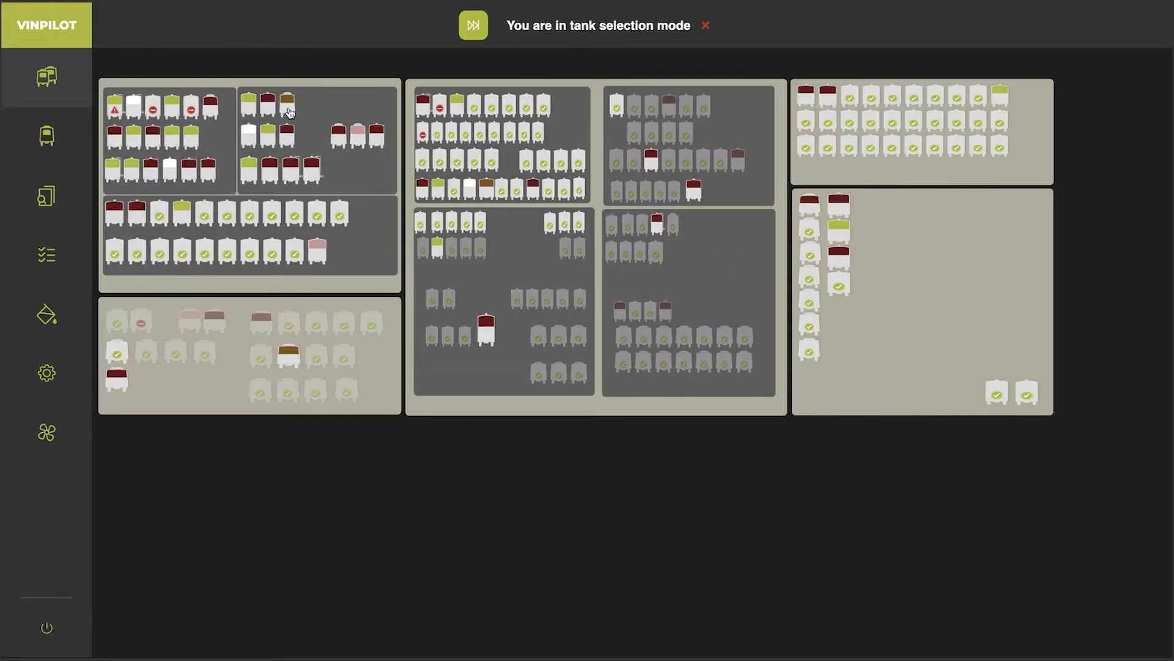
left_click(576, 120)
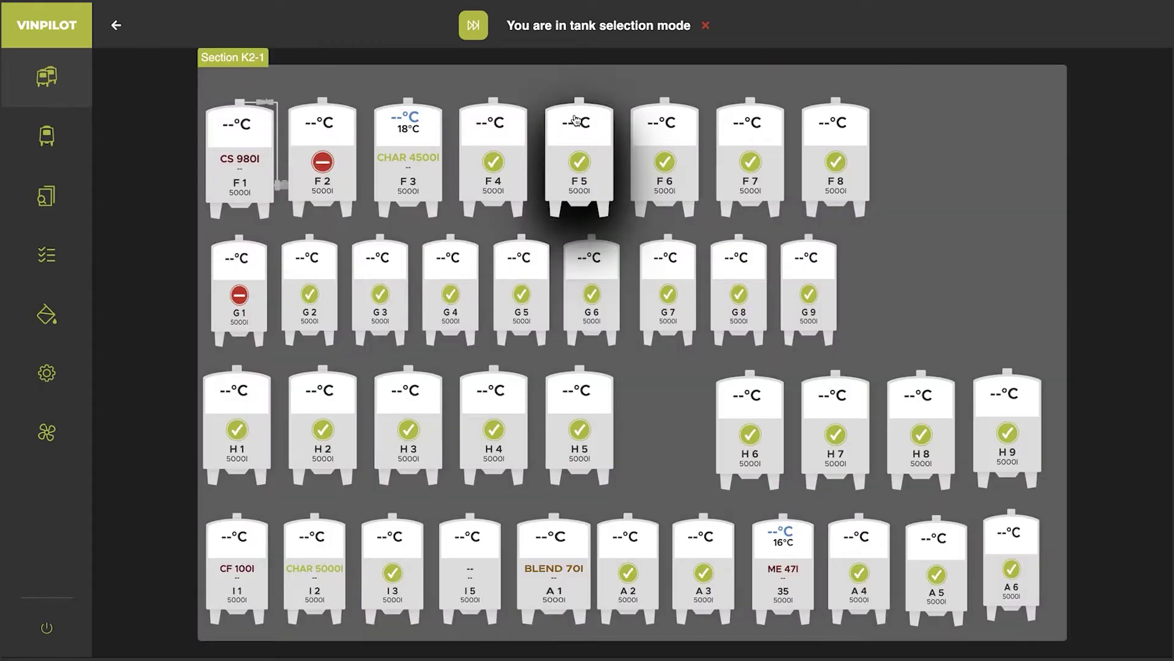
left_click(500, 154)
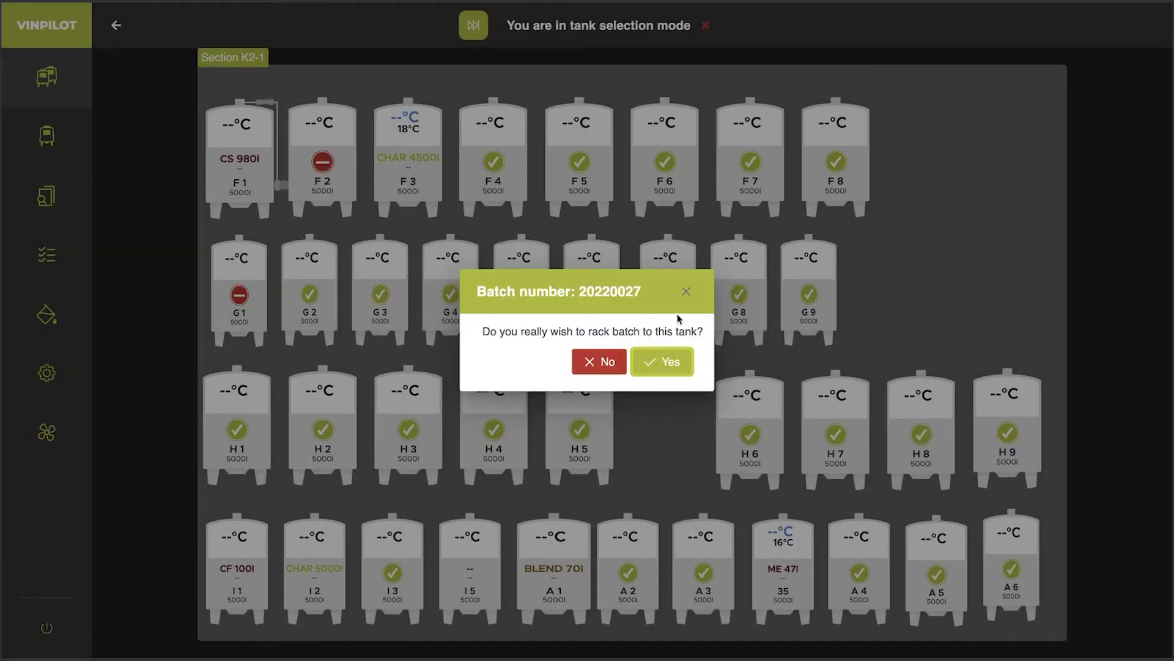
left_click(670, 369)
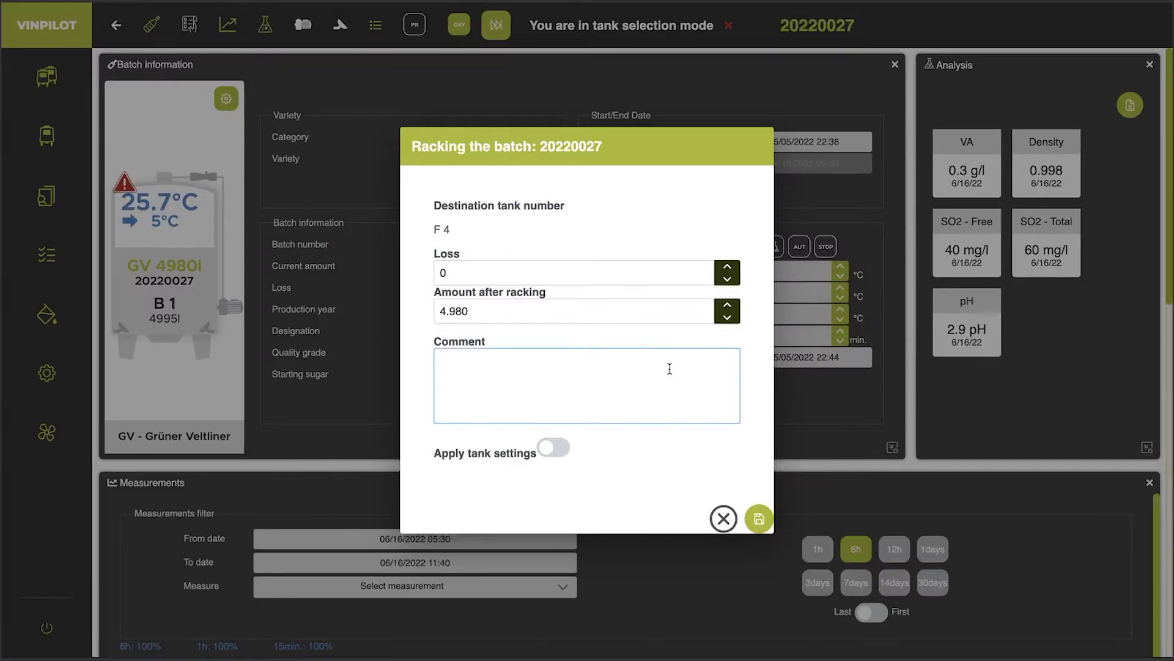
Step: Save the racking into F 4 with a 100 l loss and comment 'Racking from Lees.'
left_click(543, 273)
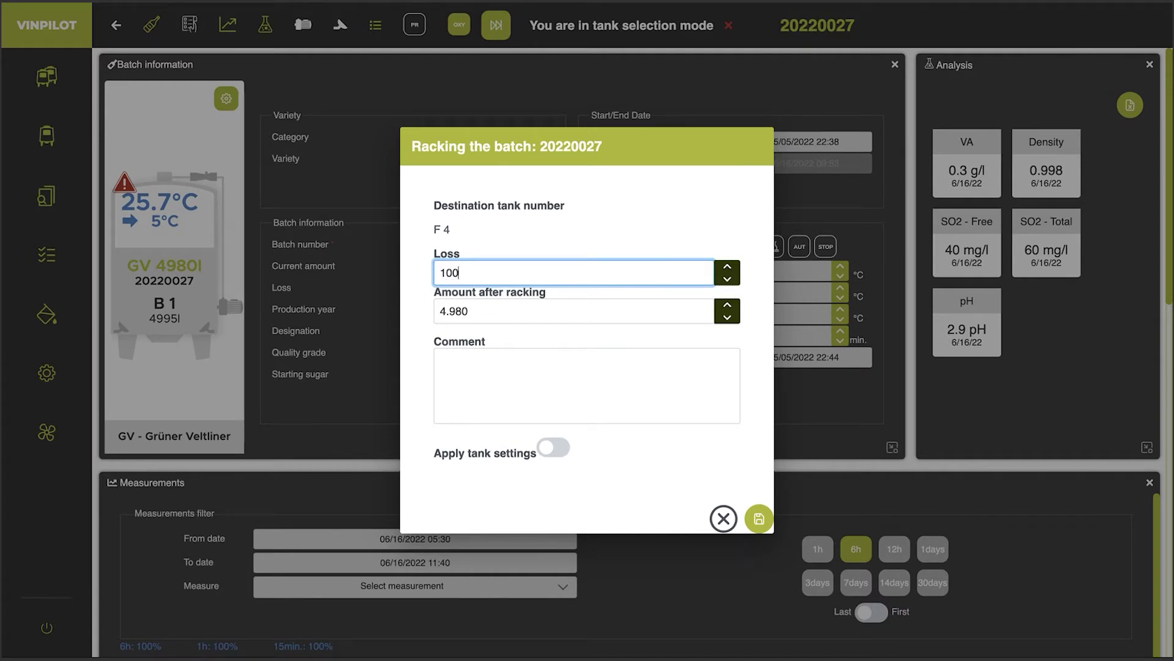
left_click(491, 380)
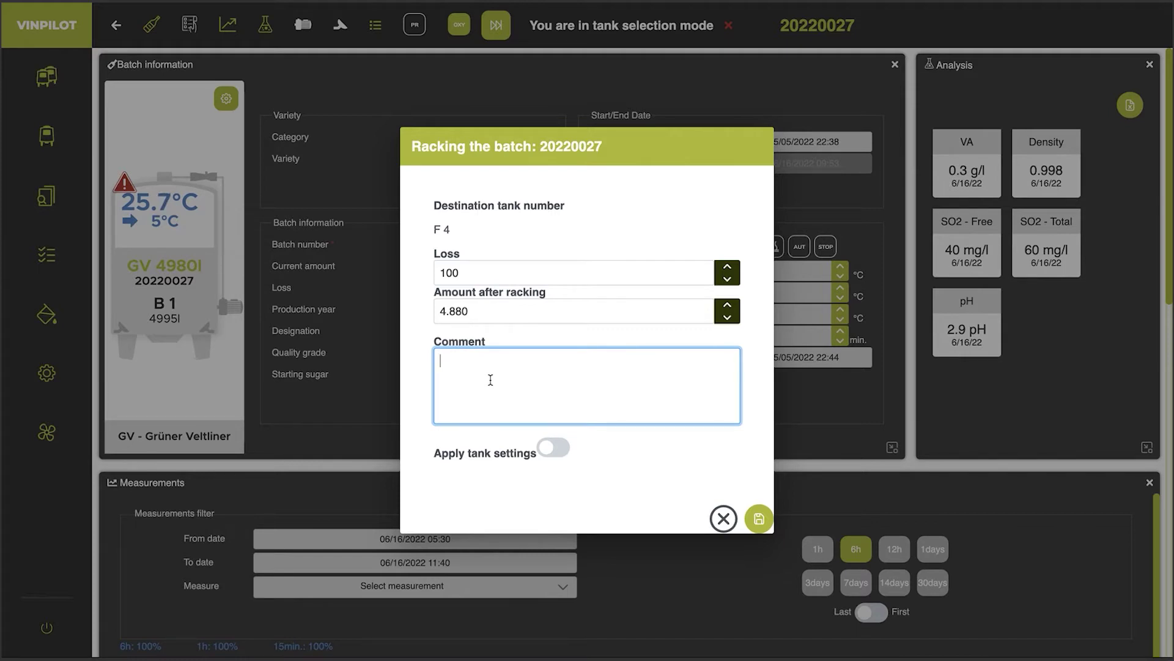
type("Racking from Lees.")
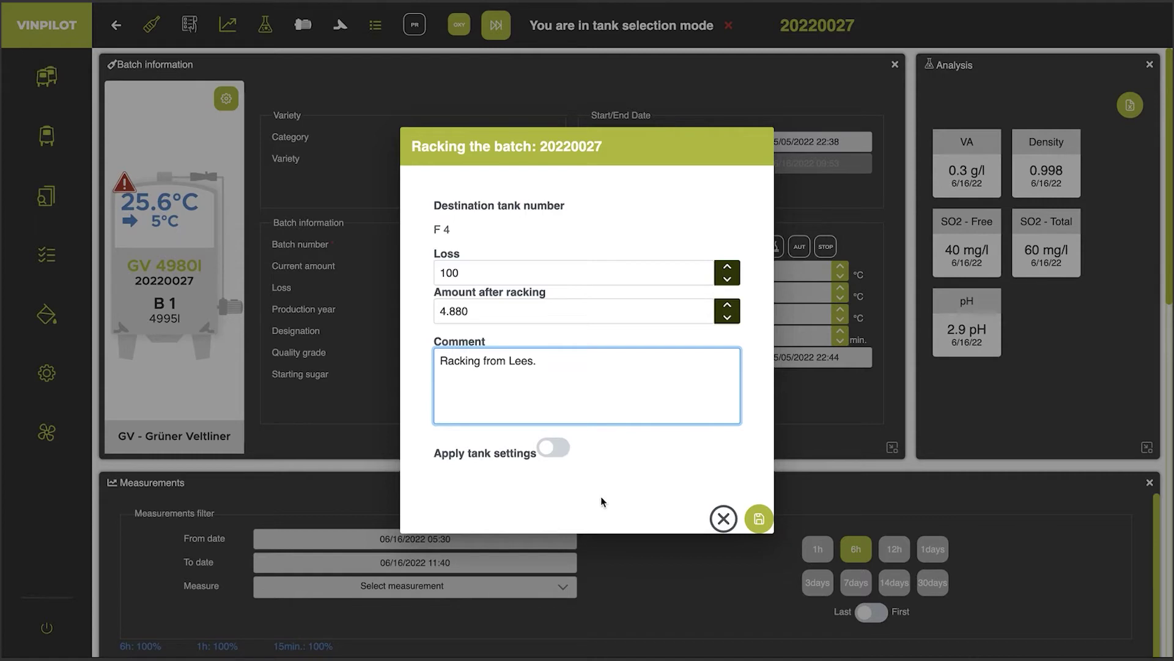
left_click(758, 520)
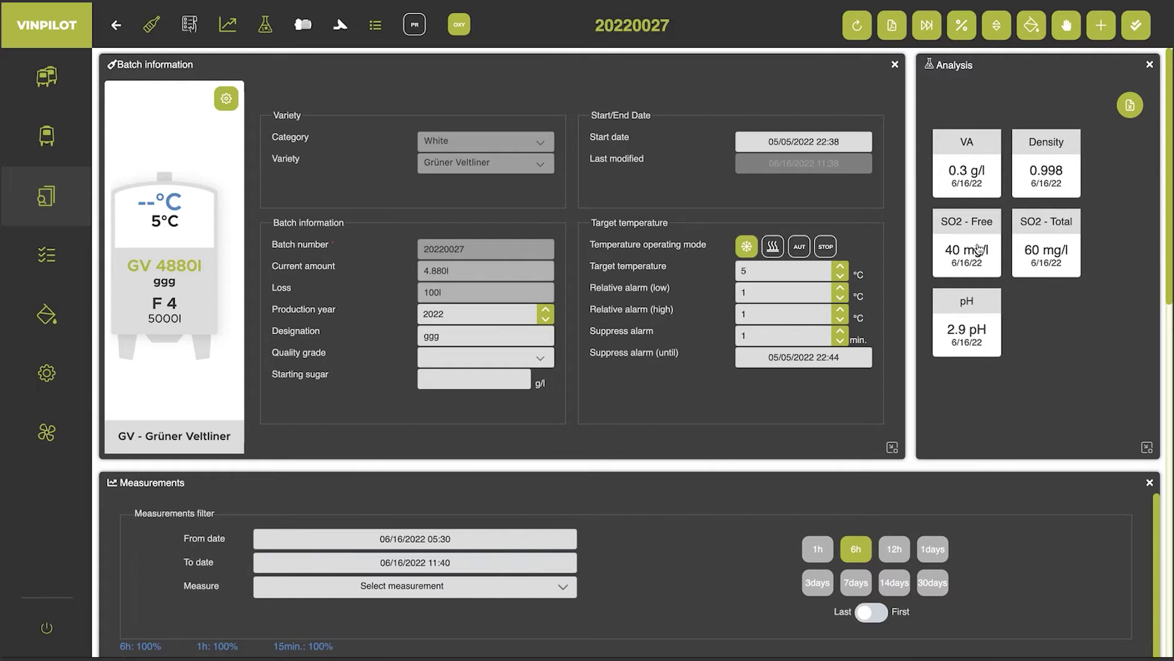
Step: Scroll down to the Events log showing the B1-to-F4 racking and 100 l loss entries
scroll(1089, 233, "down", 1)
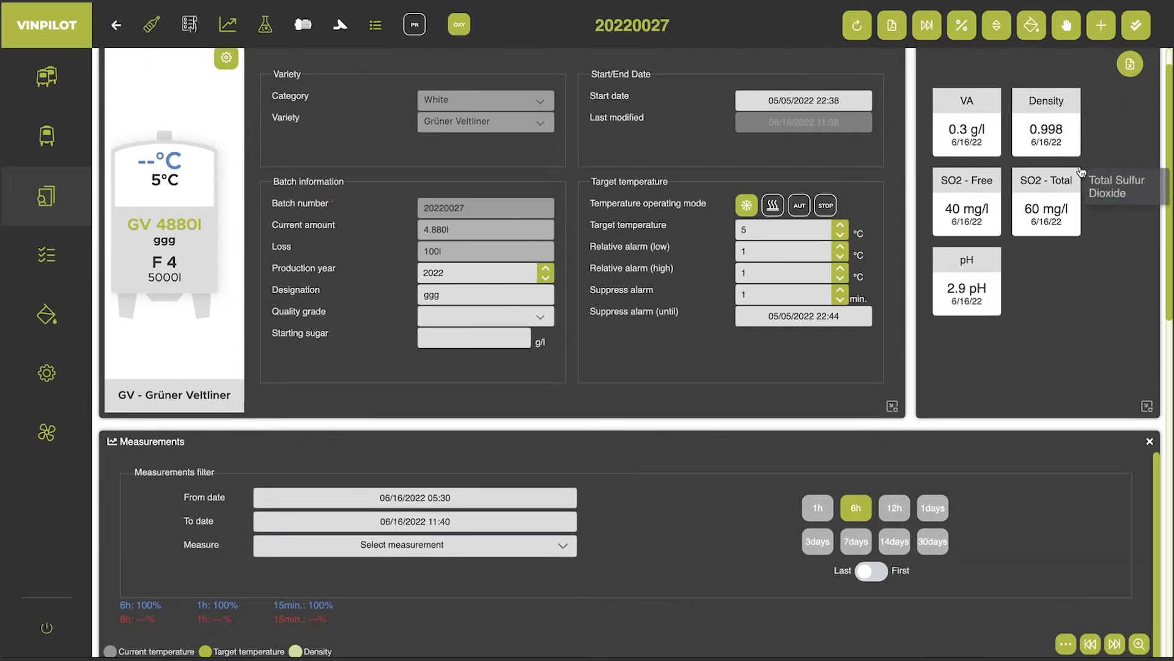
scroll(1077, 305, "down", 5)
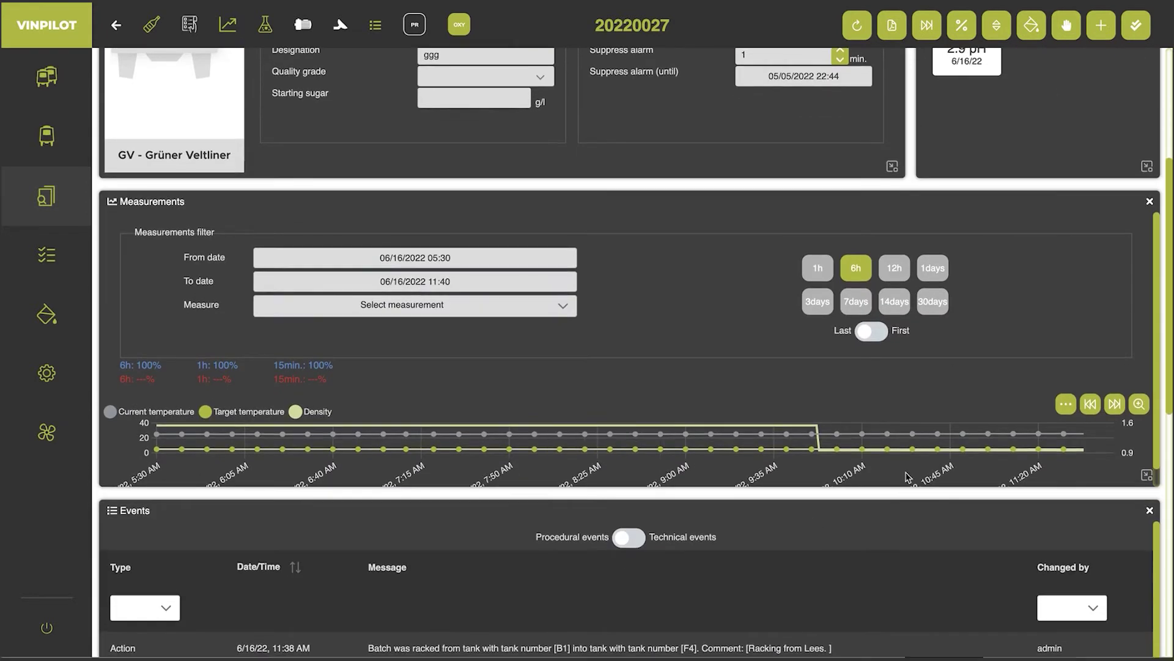
scroll(721, 367, "down", 1)
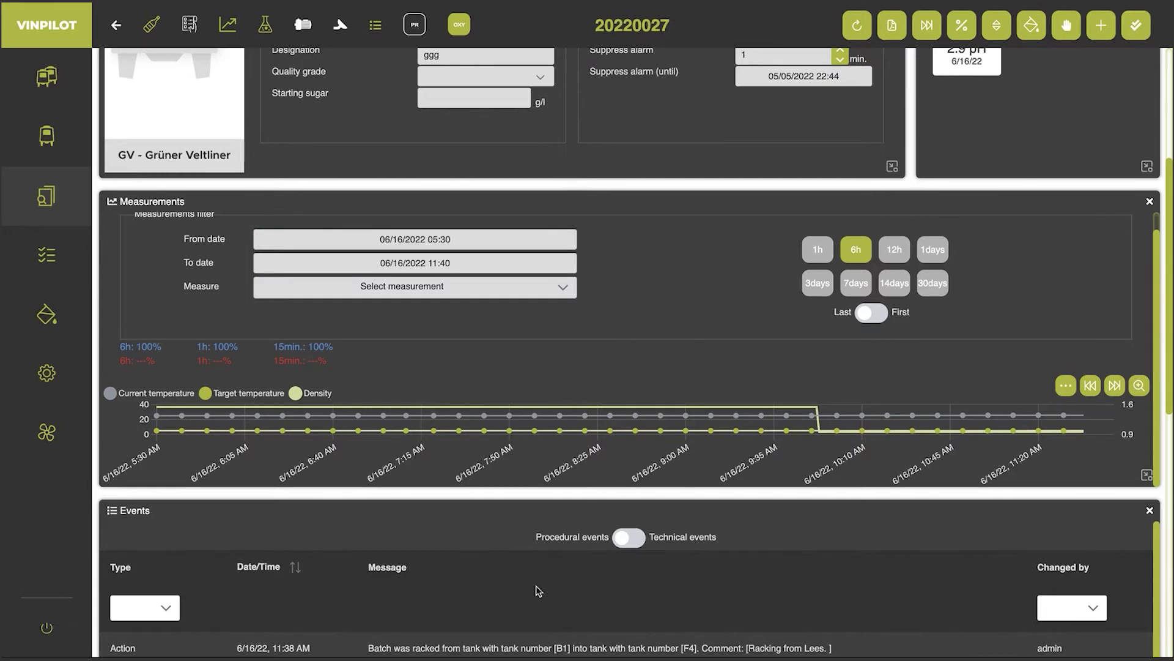
scroll(537, 590, "down", 2)
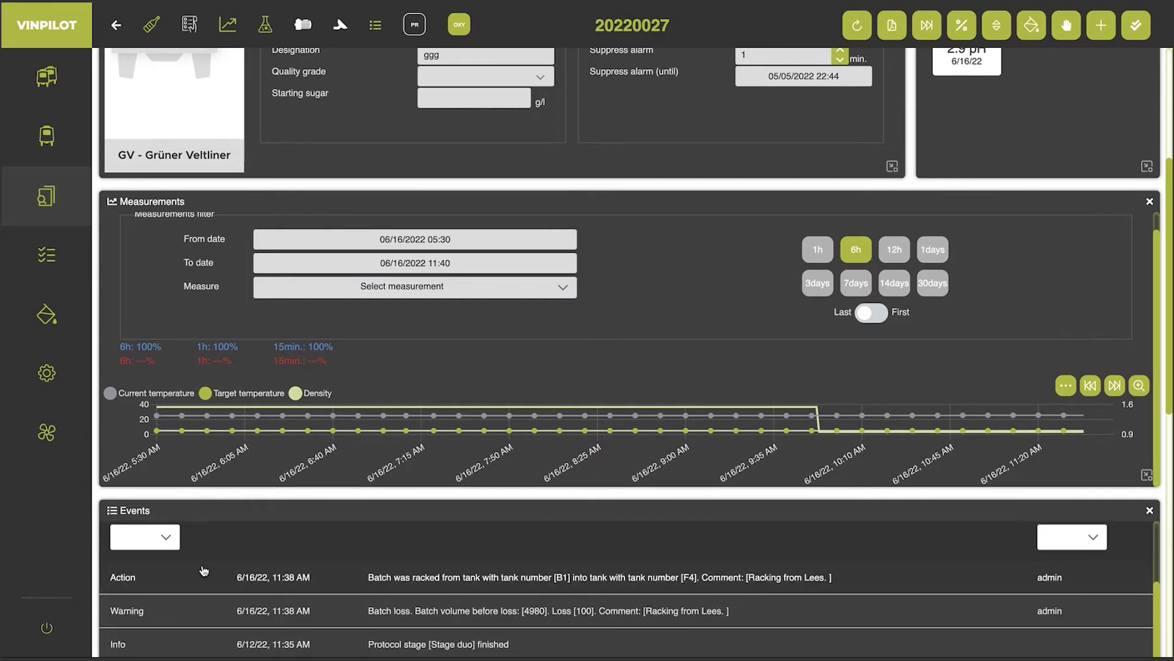
scroll(446, 493, "down", 7)
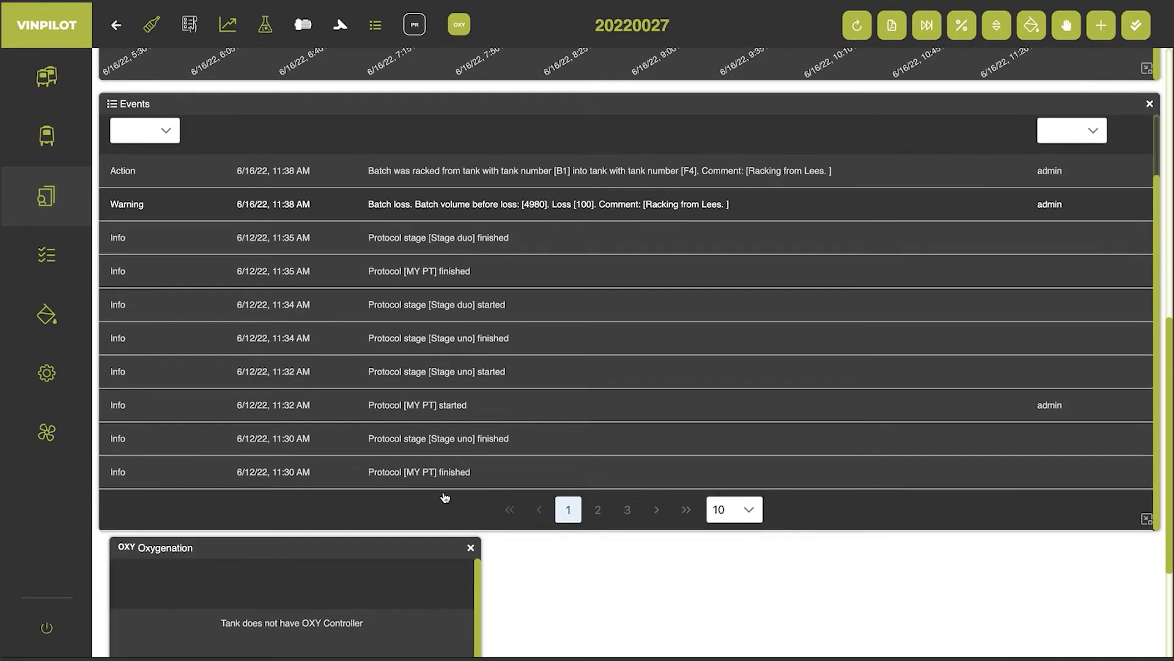
left_click(169, 134)
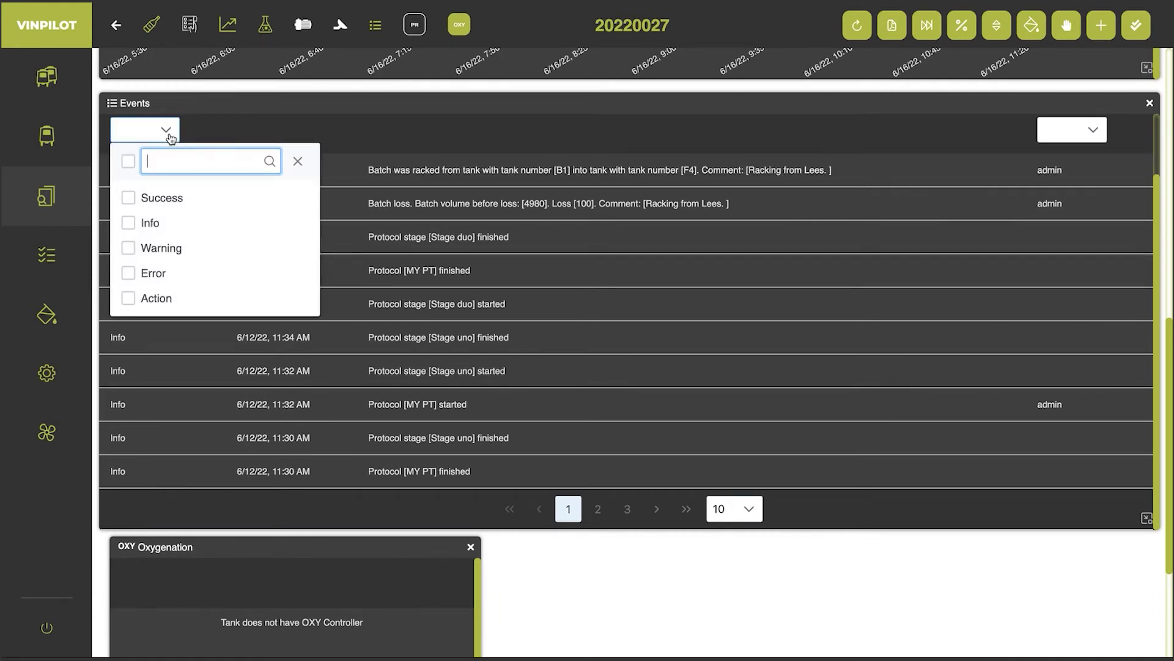
Step: Filter the events log to Action entries only, then scroll back up to the batch information
left_click(127, 306)
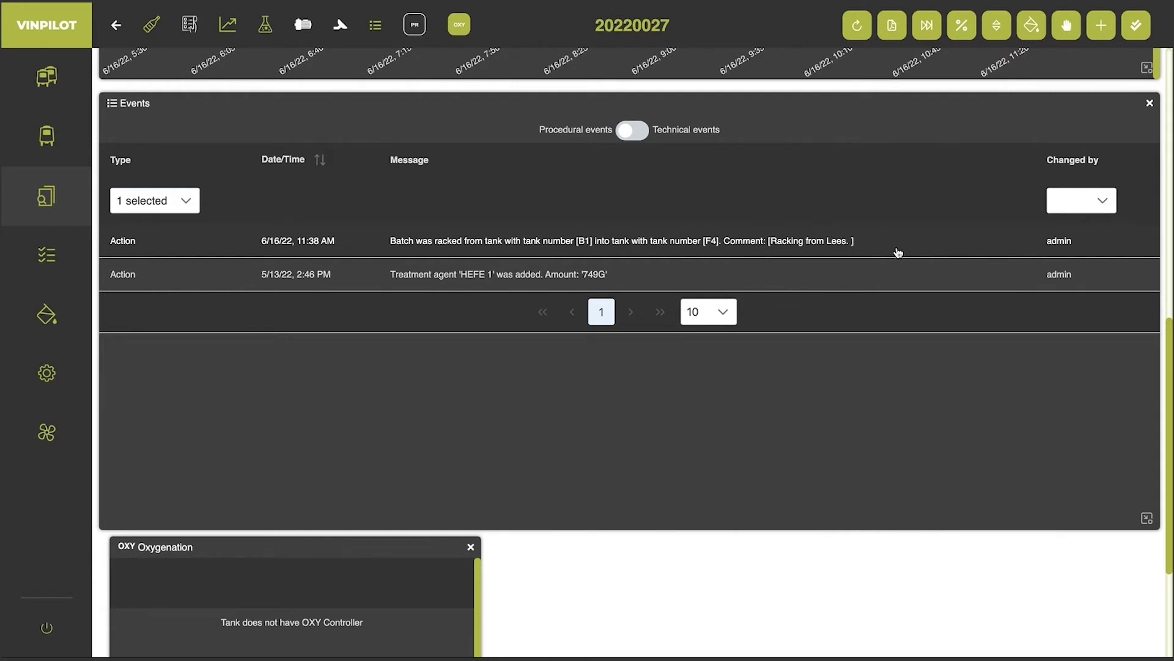
scroll(898, 252, "up", 10)
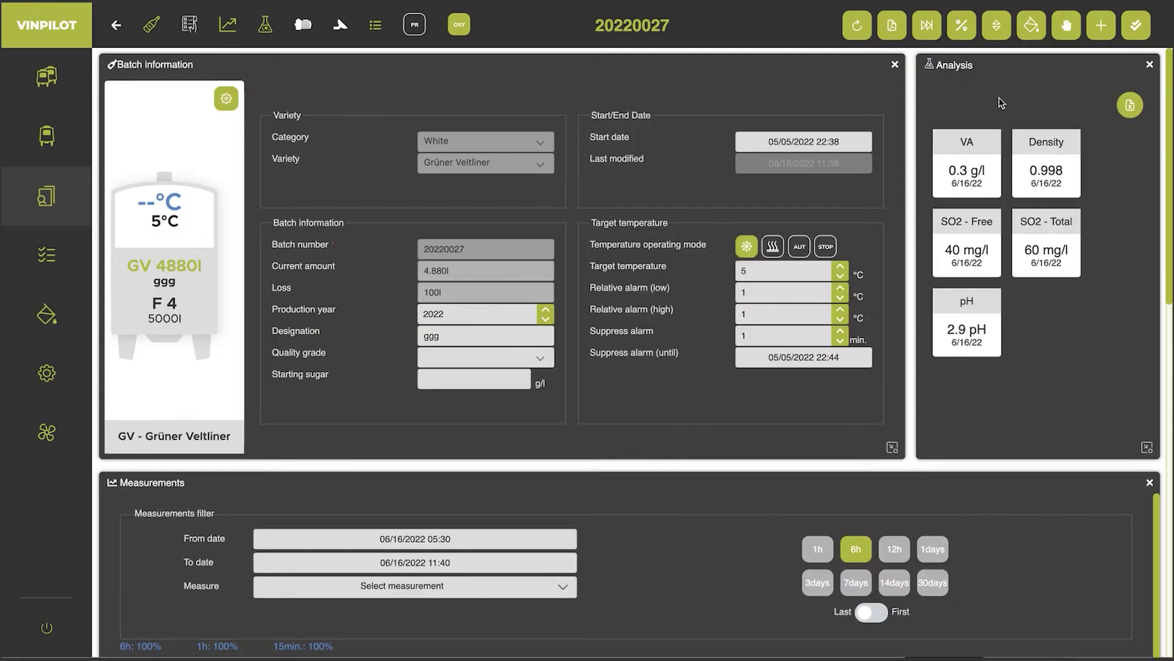
Step: Start racking again via the tanks table, filtered to tank prefix A
left_click(927, 27)
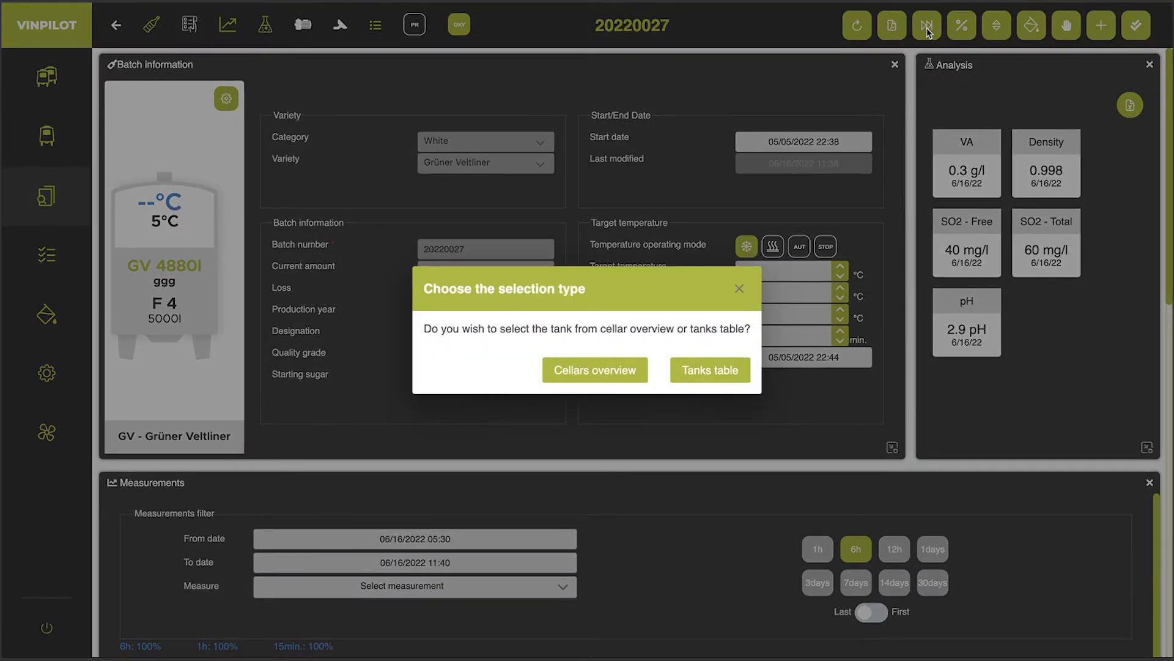
left_click(709, 373)
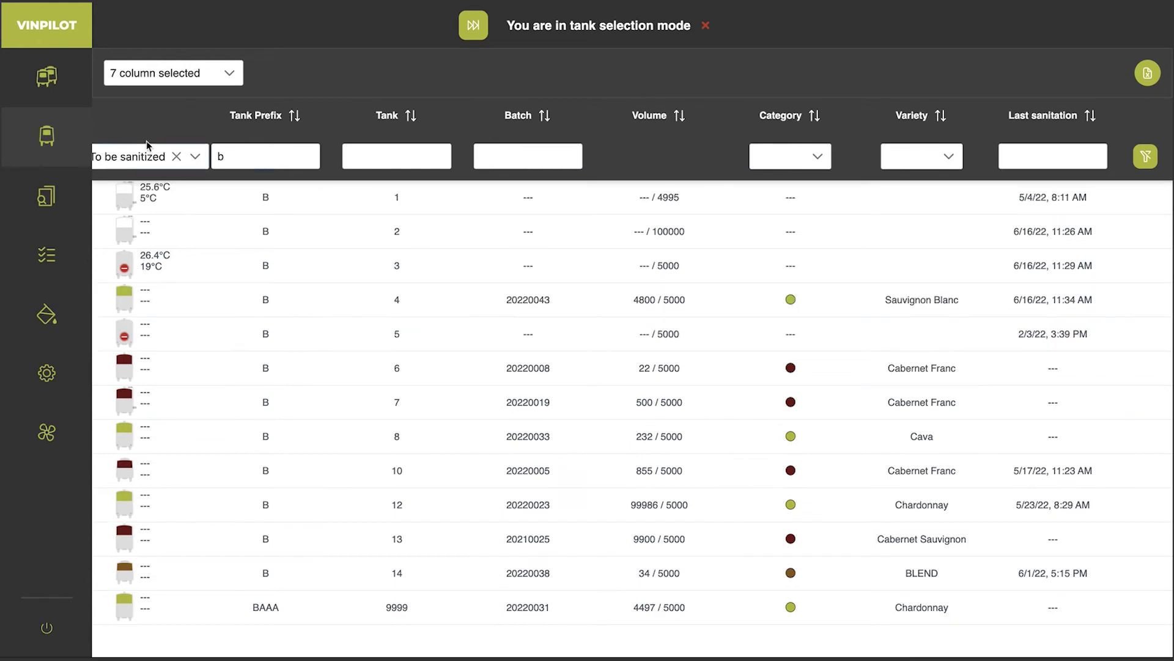
left_click(248, 168)
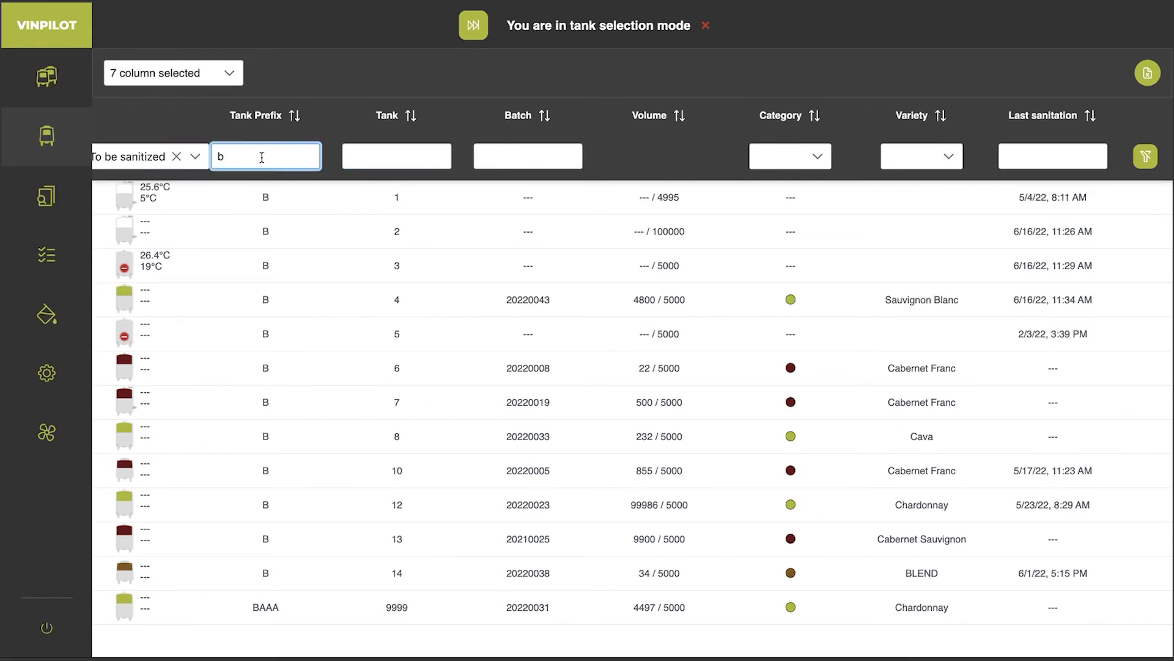
double_click(262, 157)
type("A")
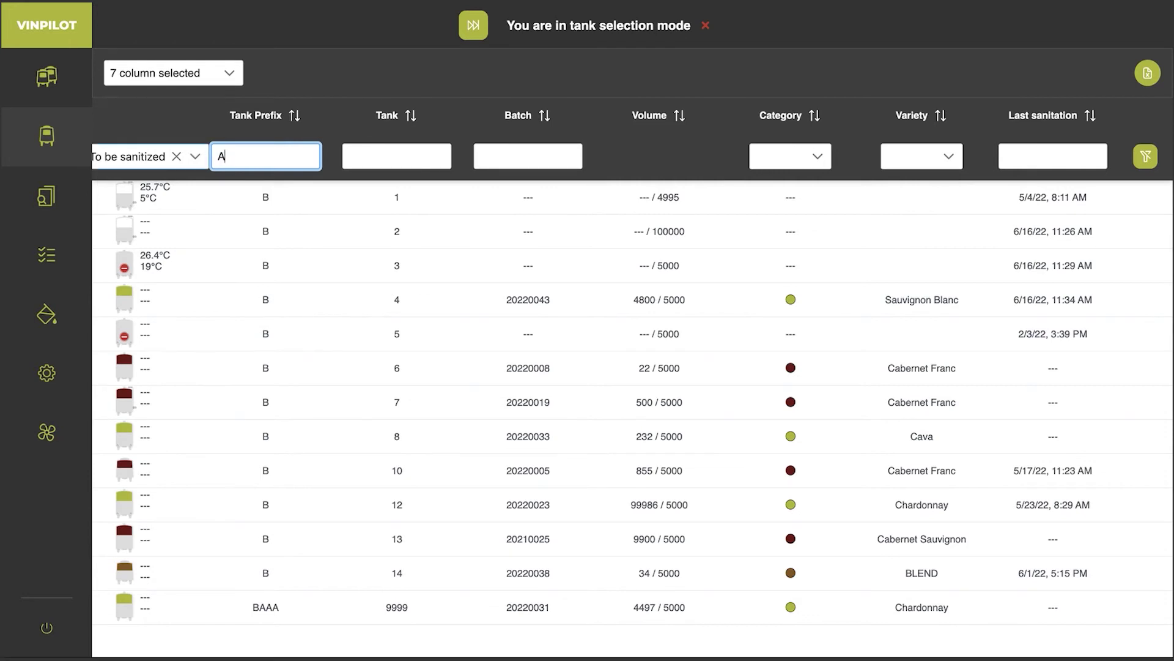
left_click(418, 146)
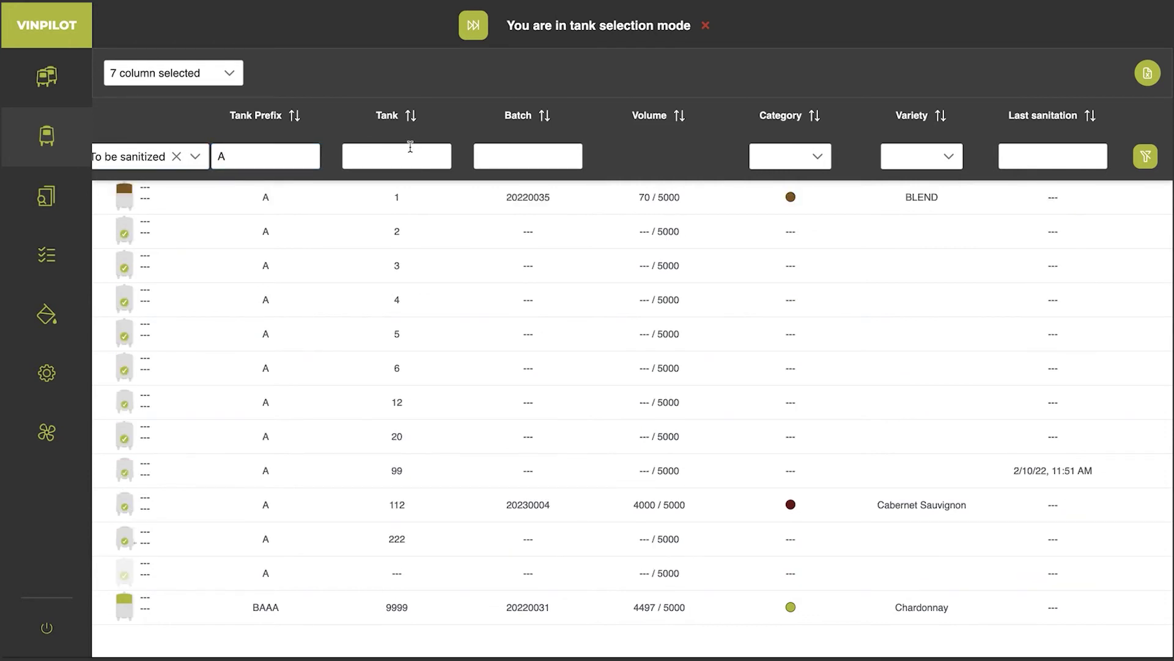
Step: Filter by tank number, choose empty tank A12 as destination and confirm
left_click(410, 147)
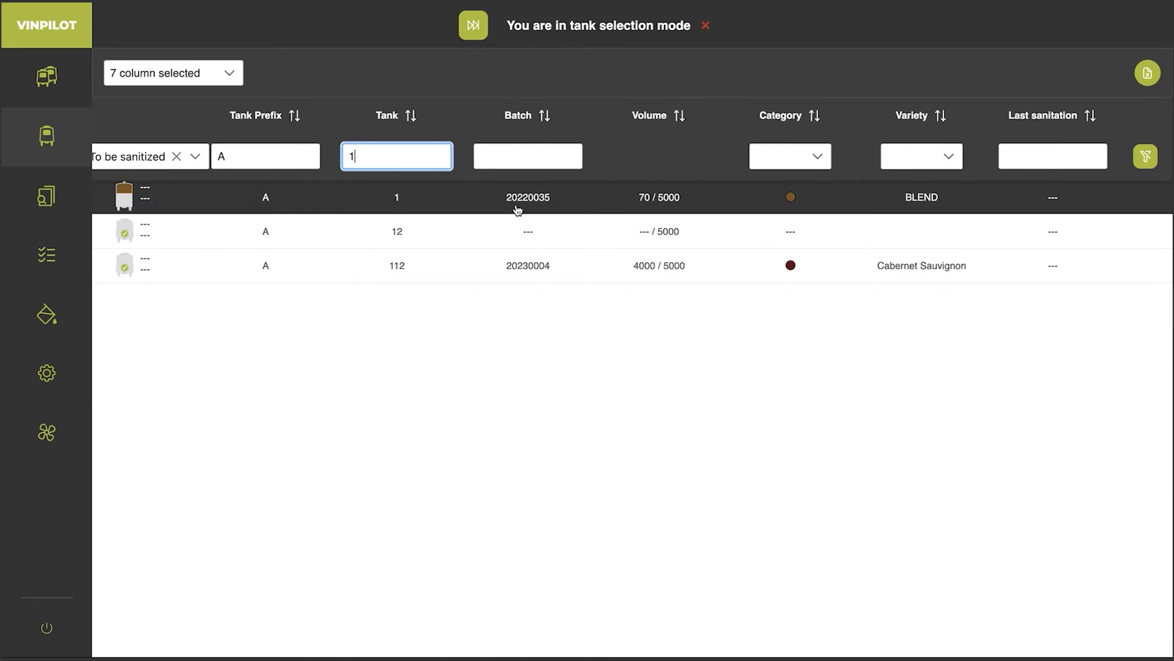
left_click(124, 202)
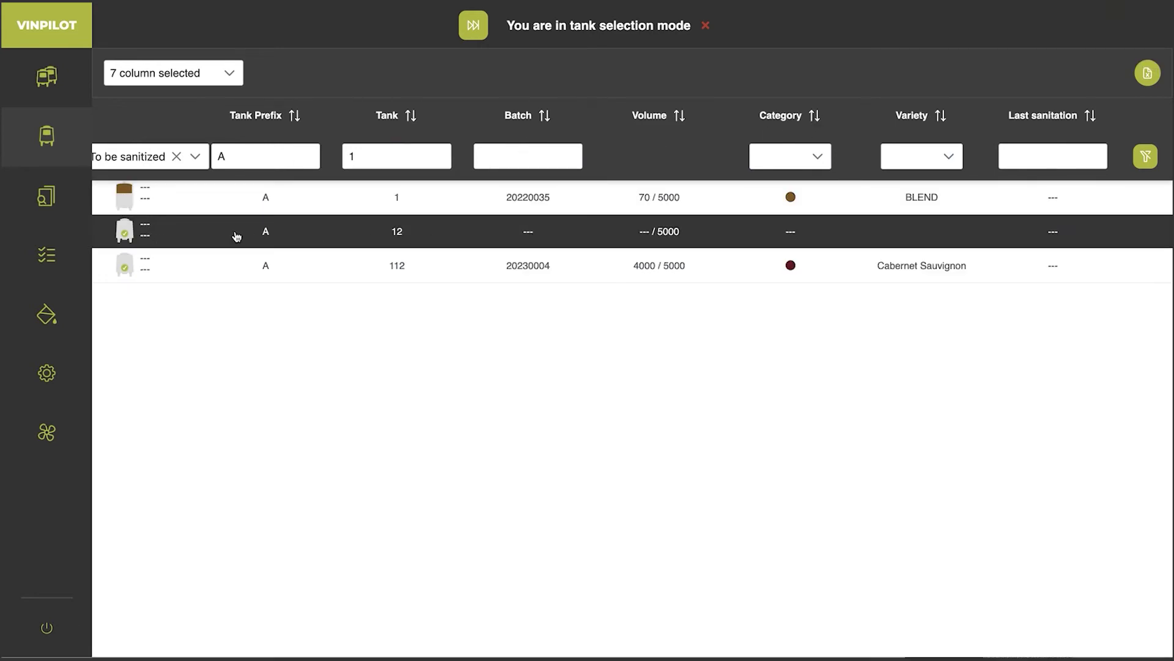
left_click(175, 244)
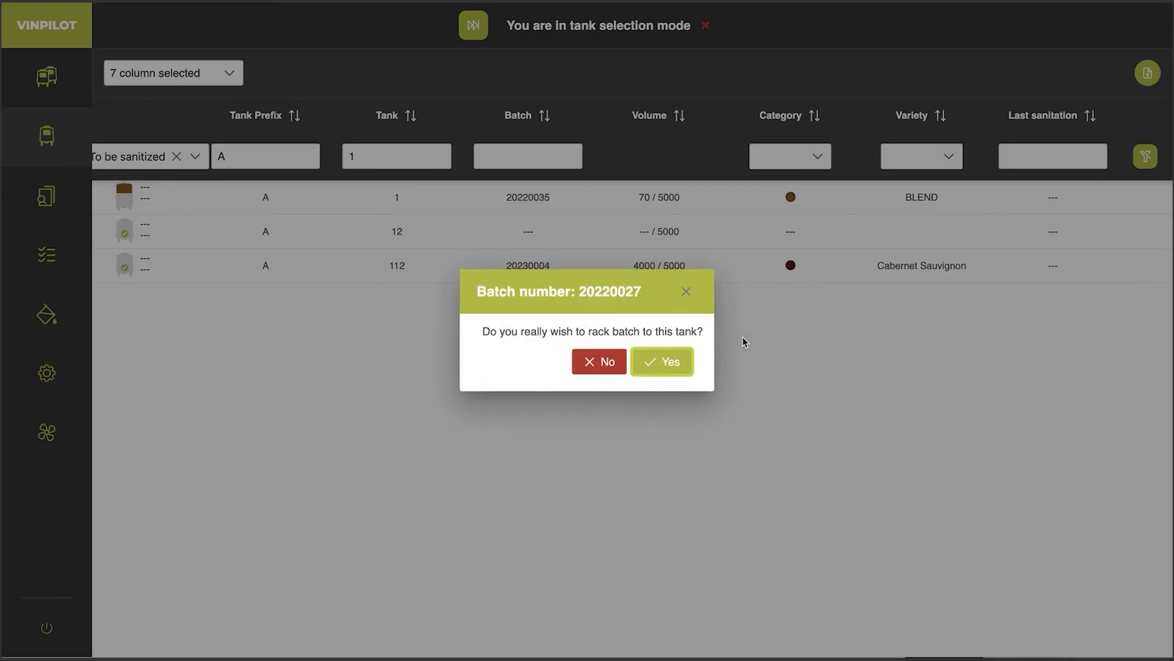
left_click(671, 363)
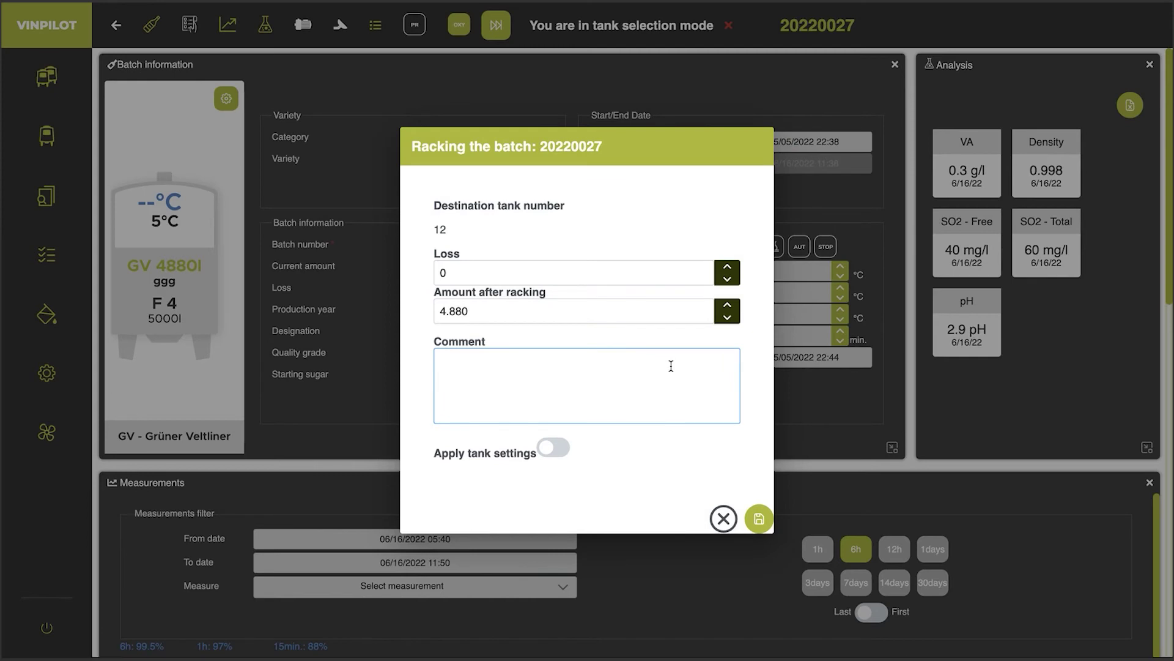
Step: Save the racking into A12 leaving loss at 0 and the comment empty
left_click(576, 273)
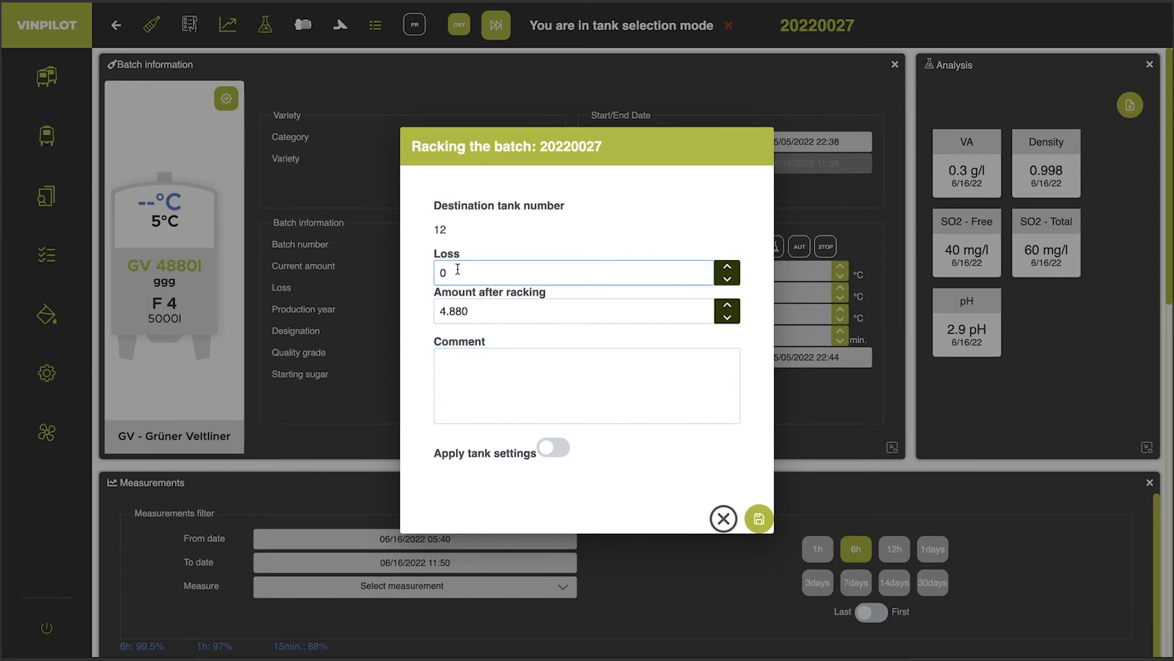
left_click(456, 405)
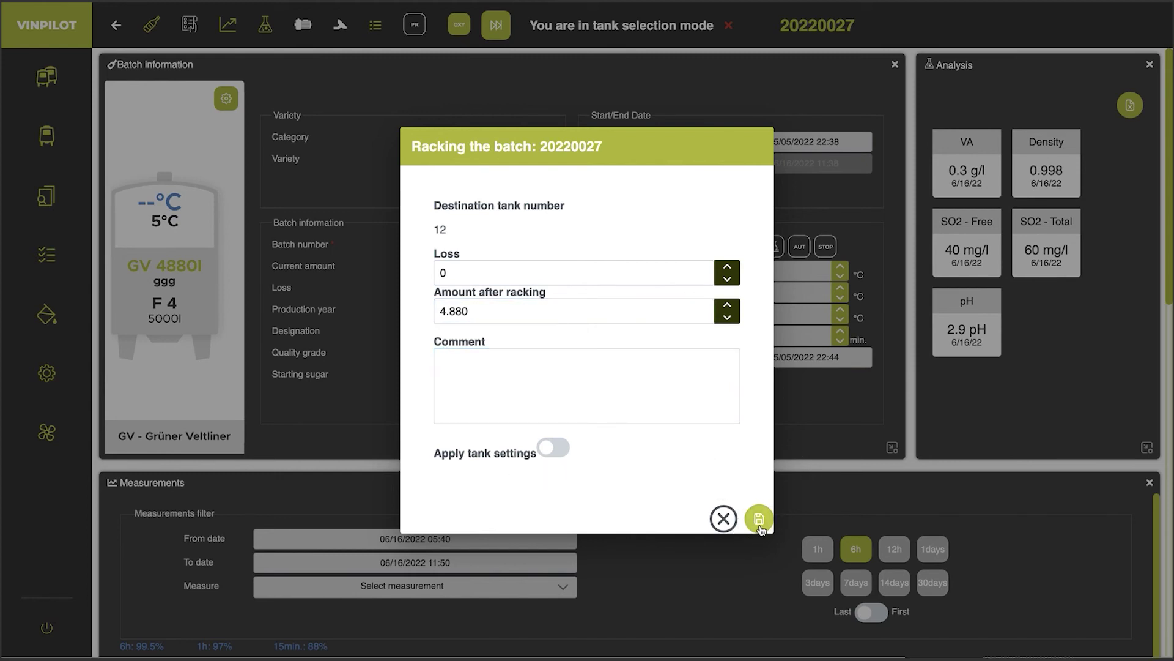
left_click(759, 521)
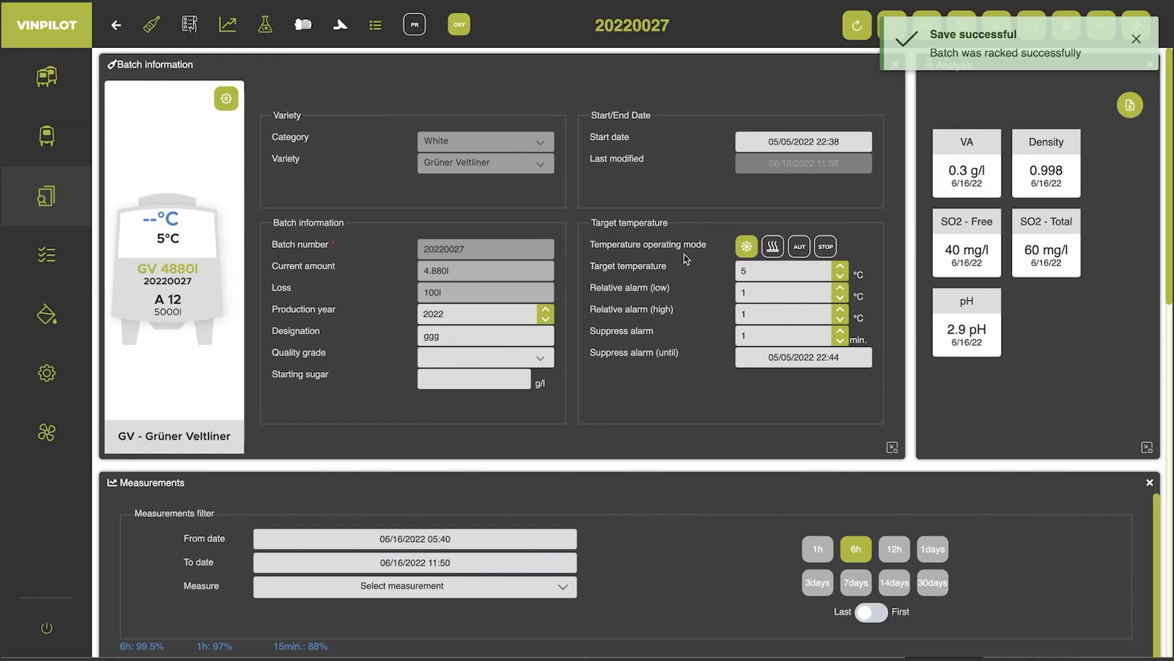
Step: Scroll to the events log showing the F4-to-A12 racking above the B1-to-F4 entry
scroll(687, 259, "down", 6)
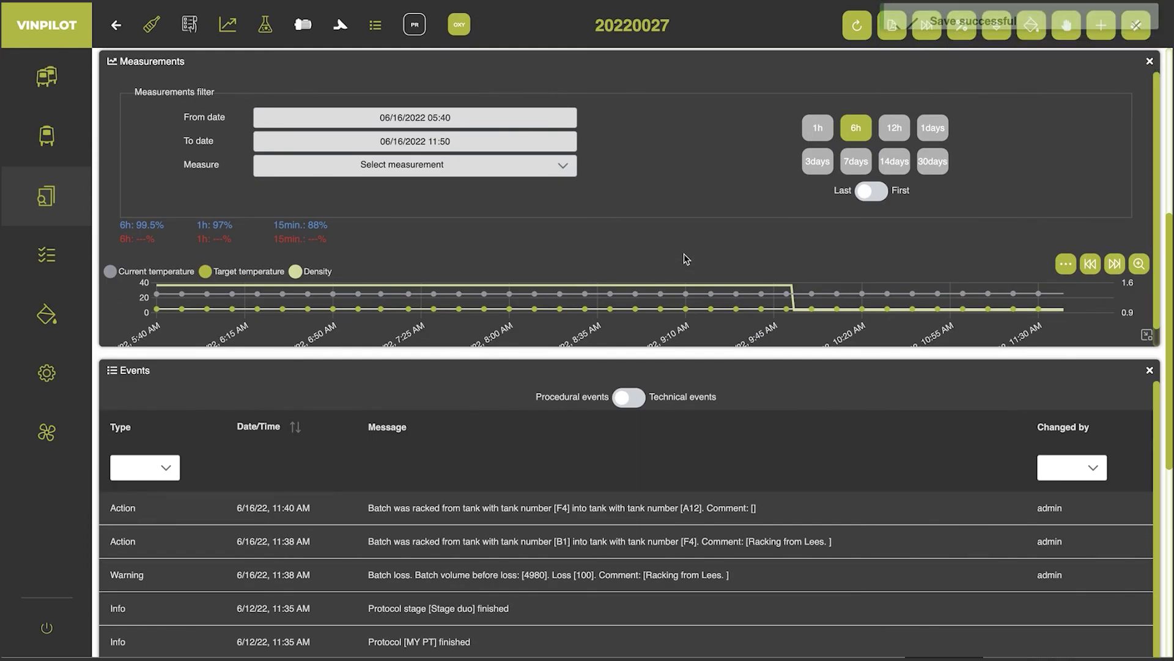
scroll(897, 522, "down", 2)
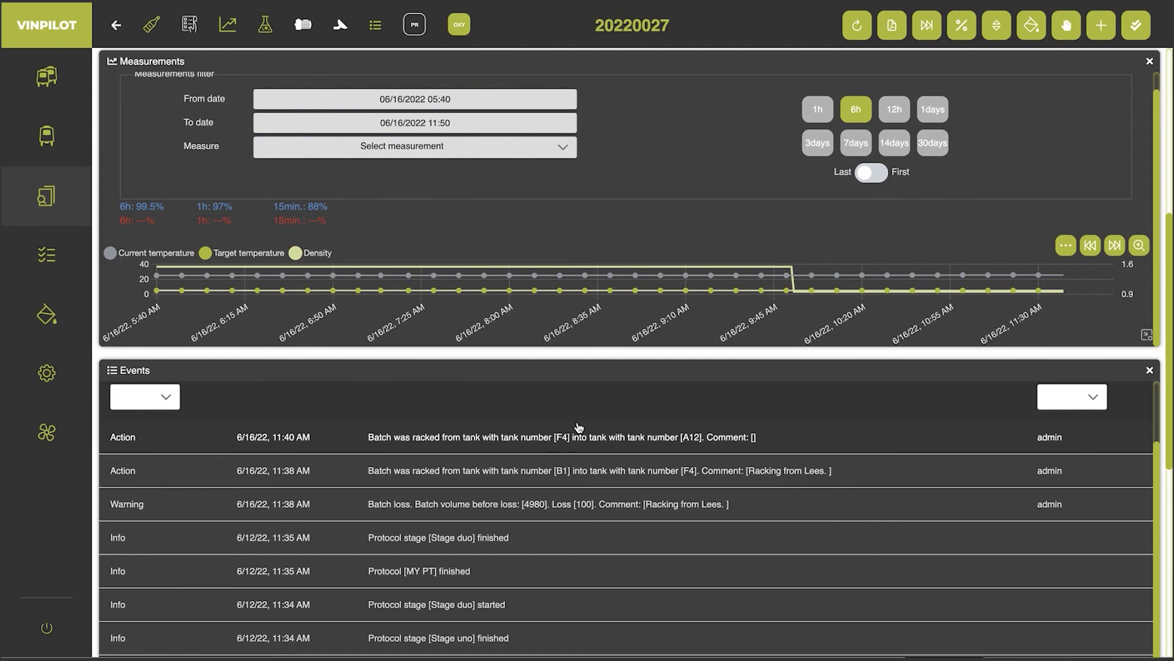
Step: Return to the cellar overview showing the tank layout for sections #36, #41 and #60
left_click(633, 439)
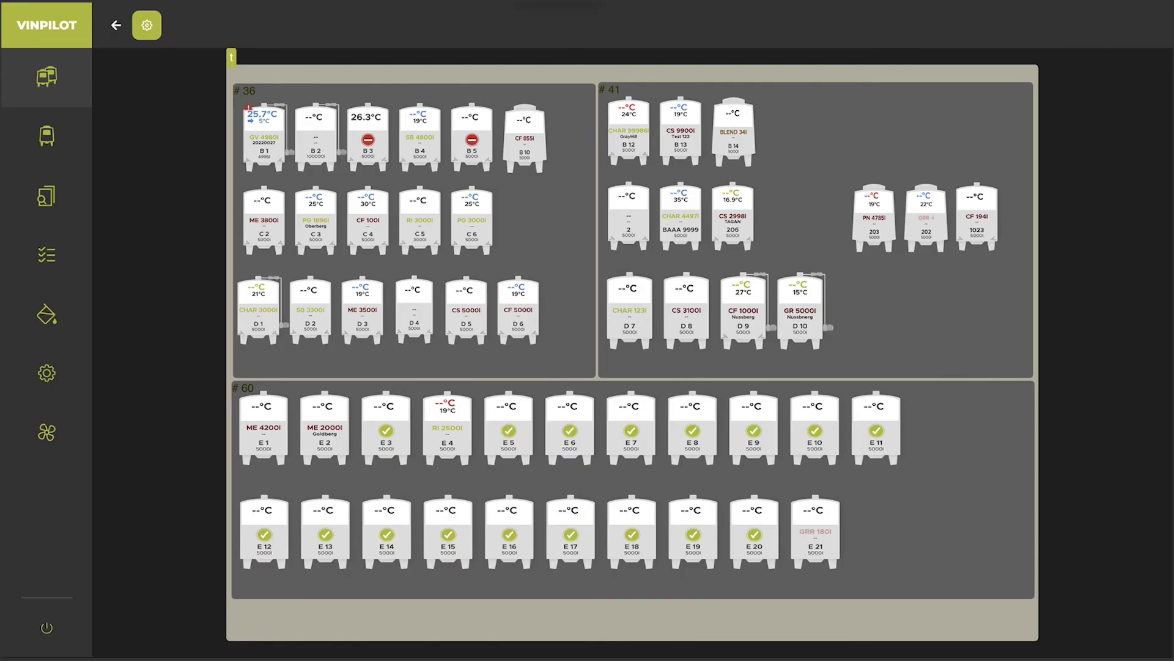